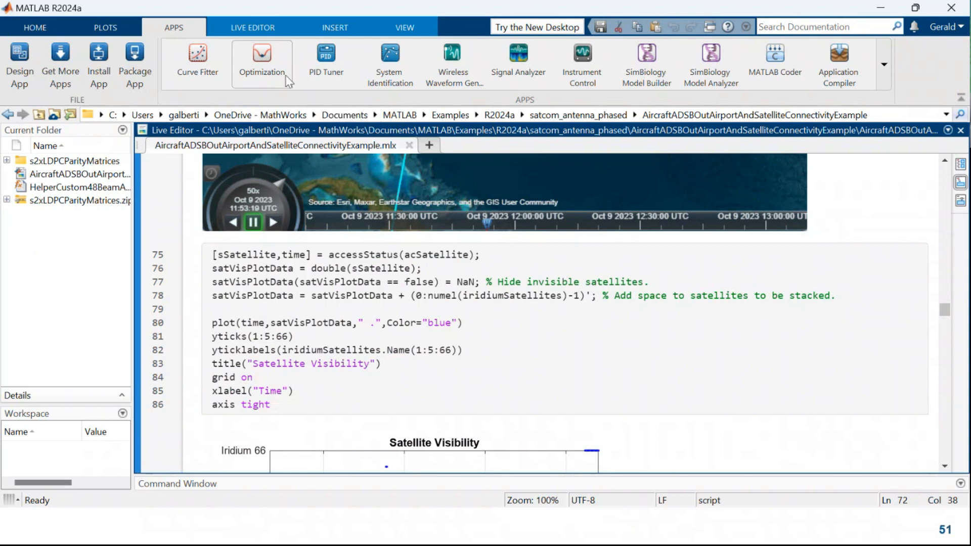
# Step: Launch the Sensor Array Analyzer app from the signal processing and communications apps and maximize its window
pyautogui.click(883, 67)
pyautogui.scroll(-5, 498, 290)
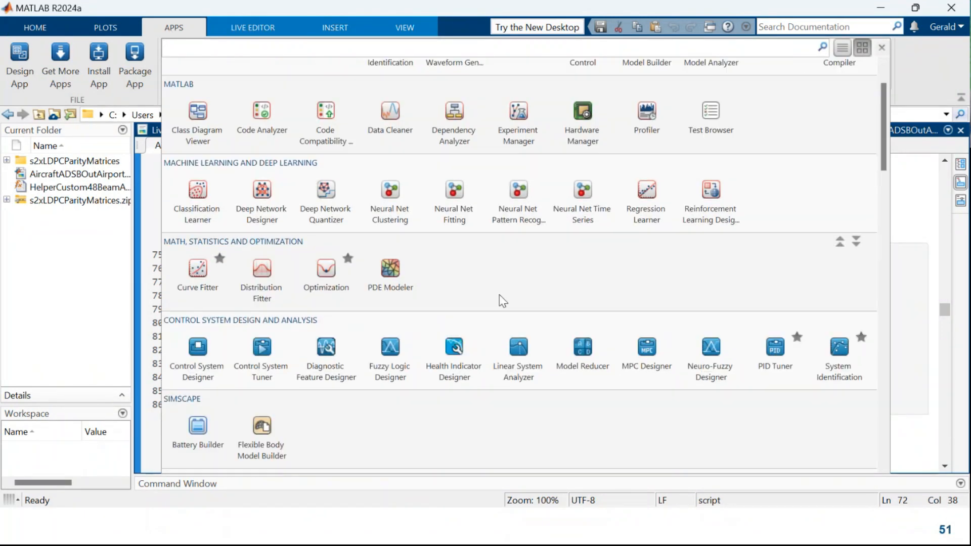
pyautogui.scroll(-2, 487, 278)
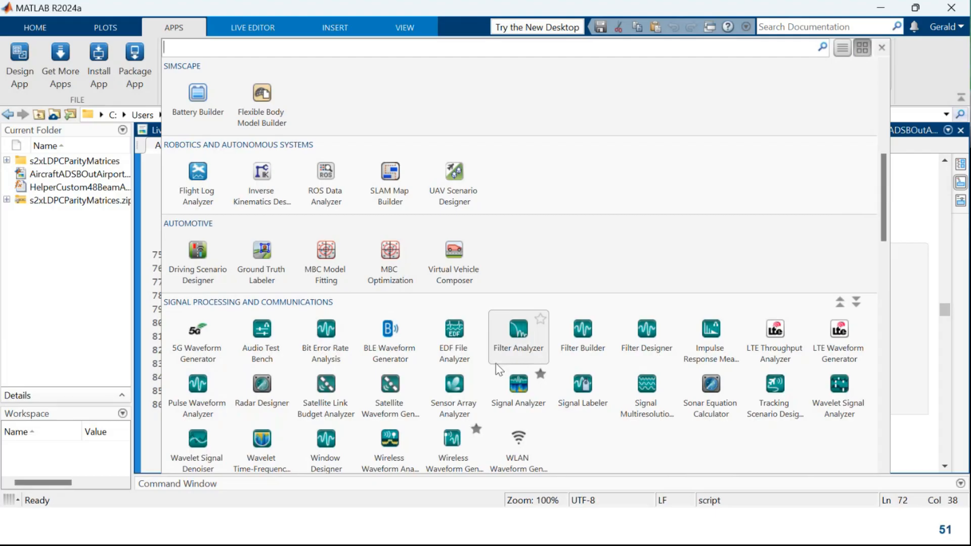
pyautogui.click(454, 388)
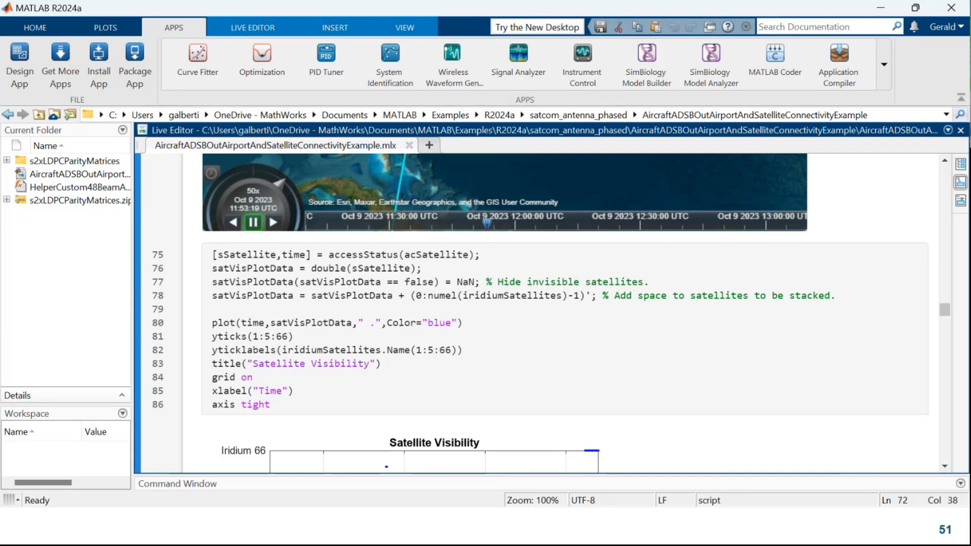
pyautogui.moveTo(960, 32); pyautogui.dragTo(358, 108)
pyautogui.click(855, 101)
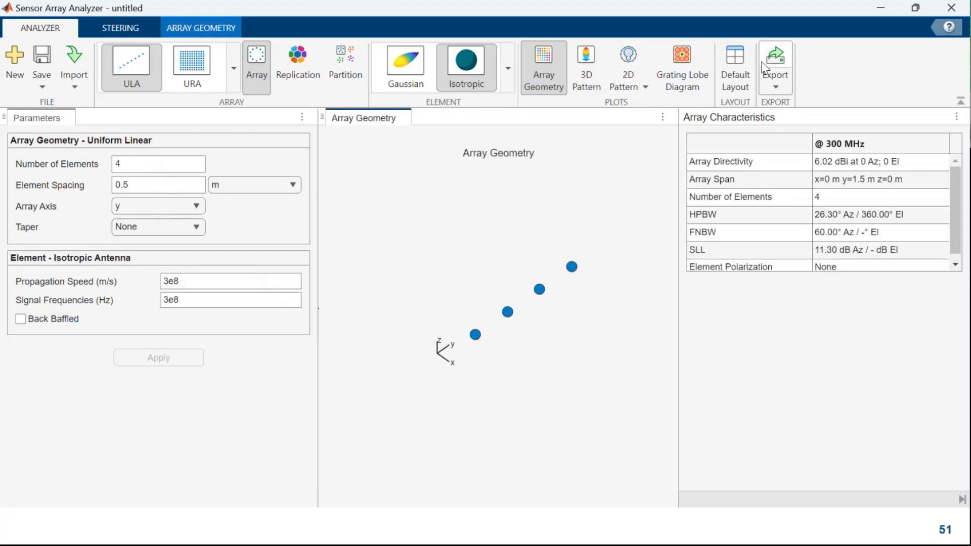
# Step: Choose a uniform linear array (ULA) with 8 elements and set the element spacing unit to λ
pyautogui.click(129, 64)
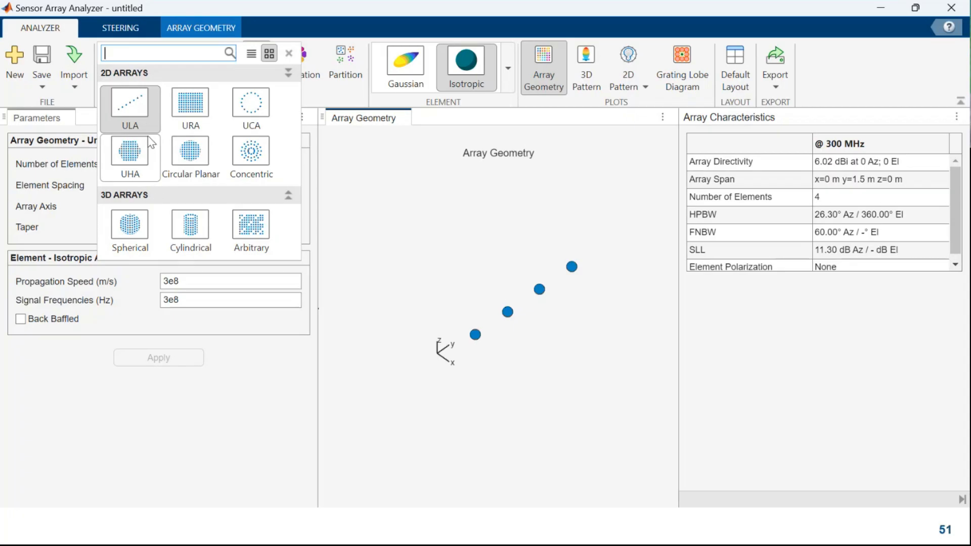
pyautogui.click(150, 110)
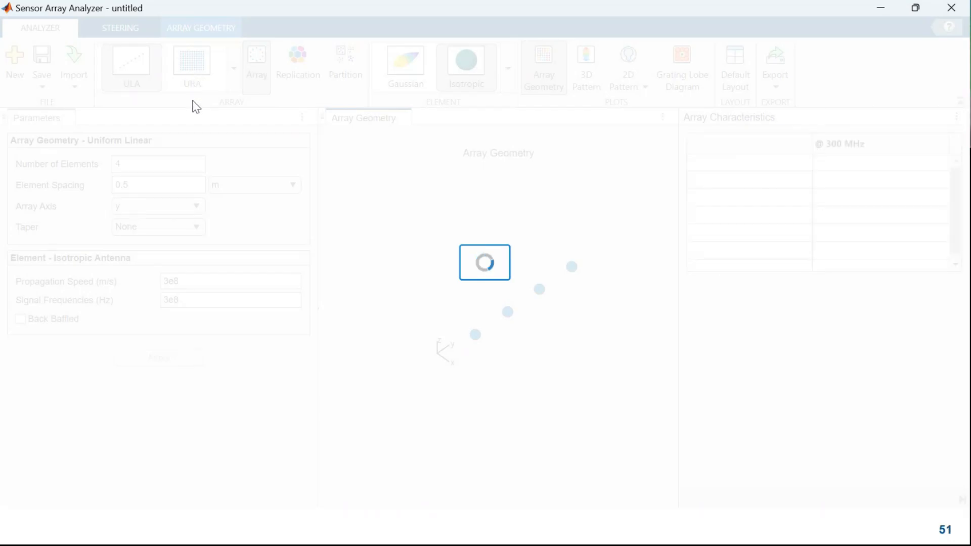
pyautogui.click(137, 166)
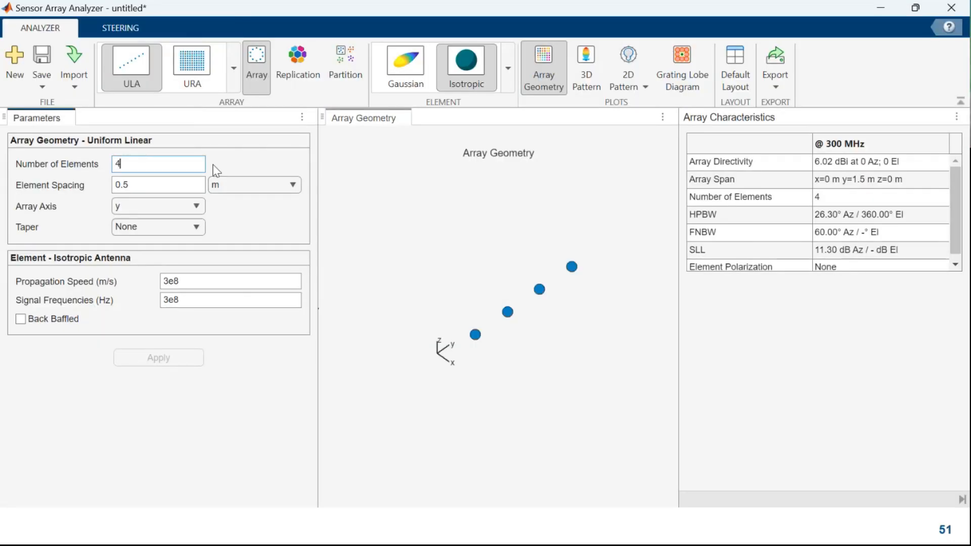
pyautogui.write('8')
pyautogui.click(238, 186)
pyautogui.click(217, 217)
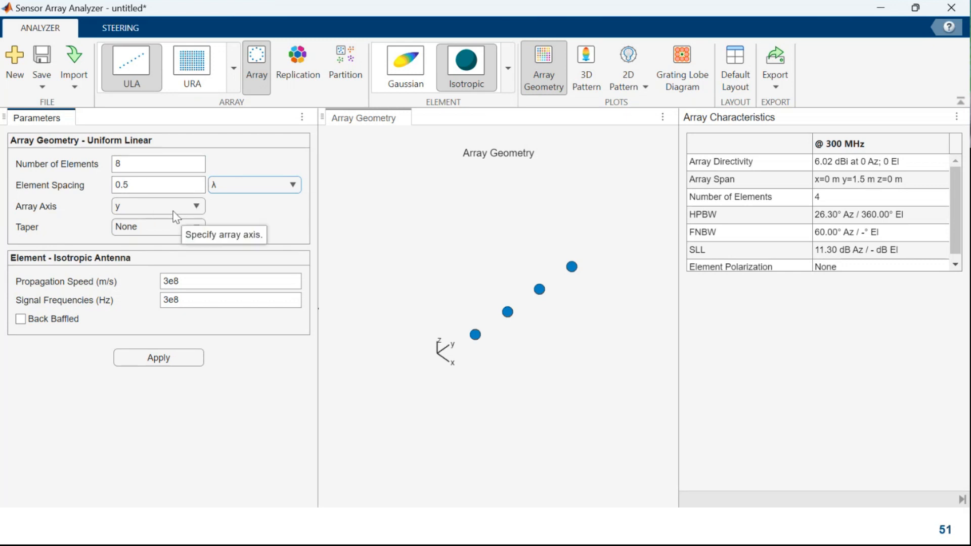
# Step: Set the isotropic element's signal frequency to 2.4e9 Hz, enable Back Baffled, and apply the parameters
pyautogui.click(183, 279)
pyautogui.doubleClick(189, 280)
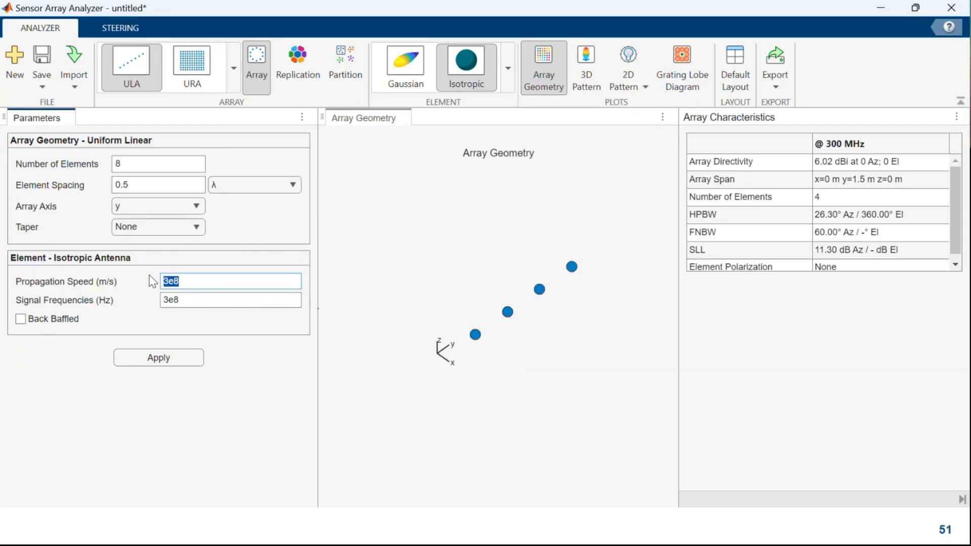
pyautogui.moveTo(203, 281)
pyautogui.mouseDown()
pyautogui.moveTo(131, 284)
pyautogui.moveTo(192, 283)
pyautogui.mouseUp()
pyautogui.press('Tab')
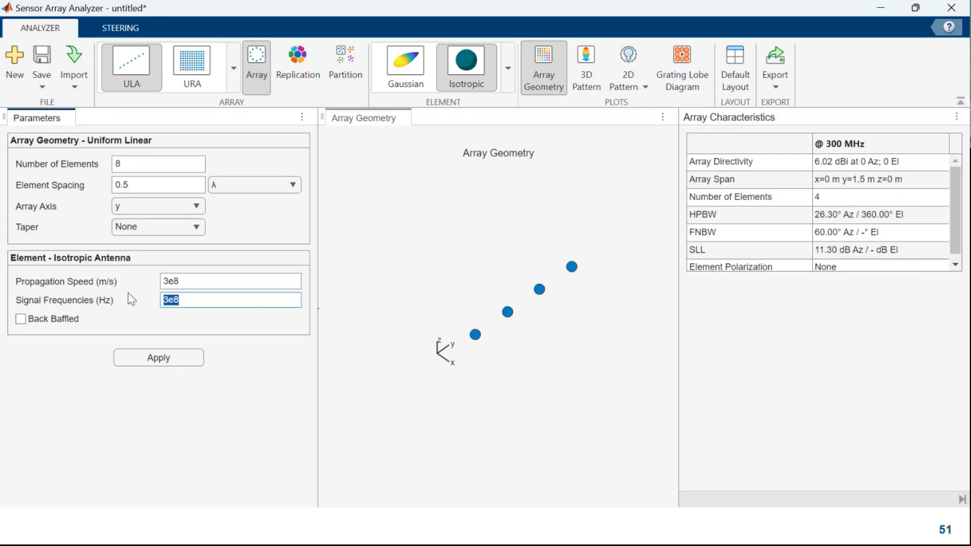
pyautogui.write('2.4')
pyautogui.click(64, 319)
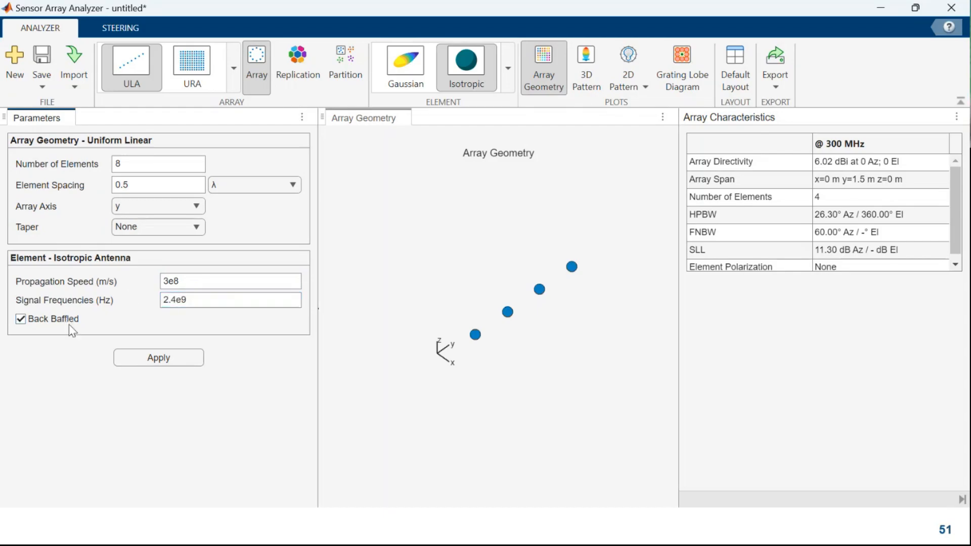
pyautogui.click(165, 363)
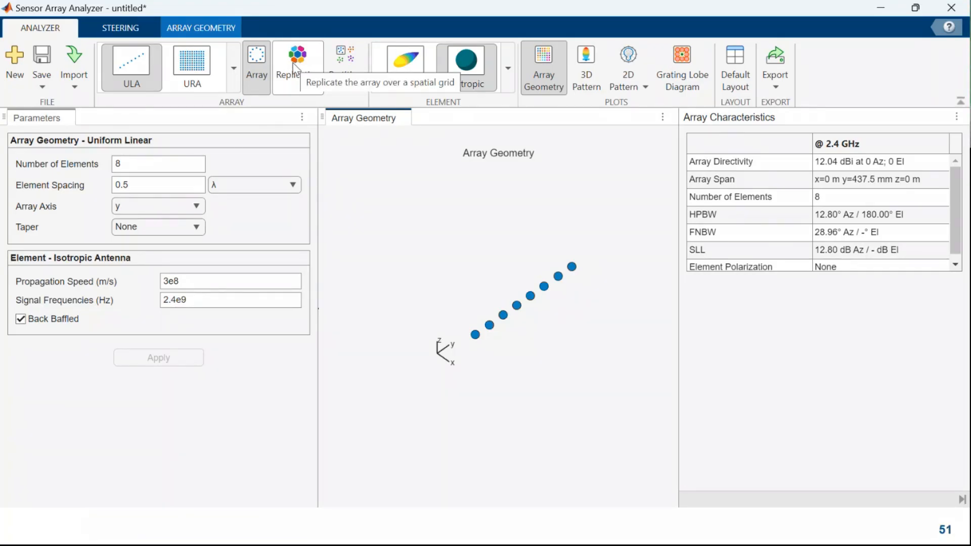
pyautogui.click(508, 68)
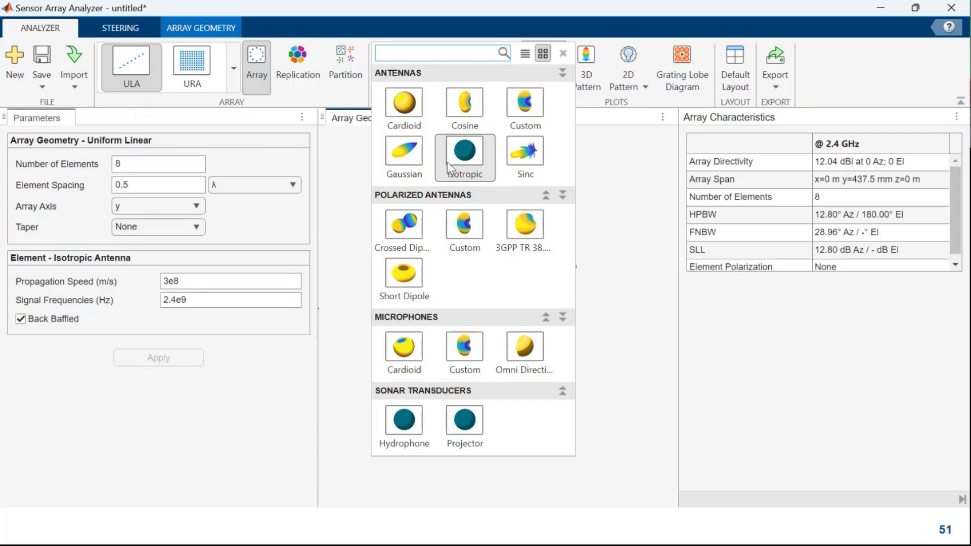
pyautogui.click(602, 162)
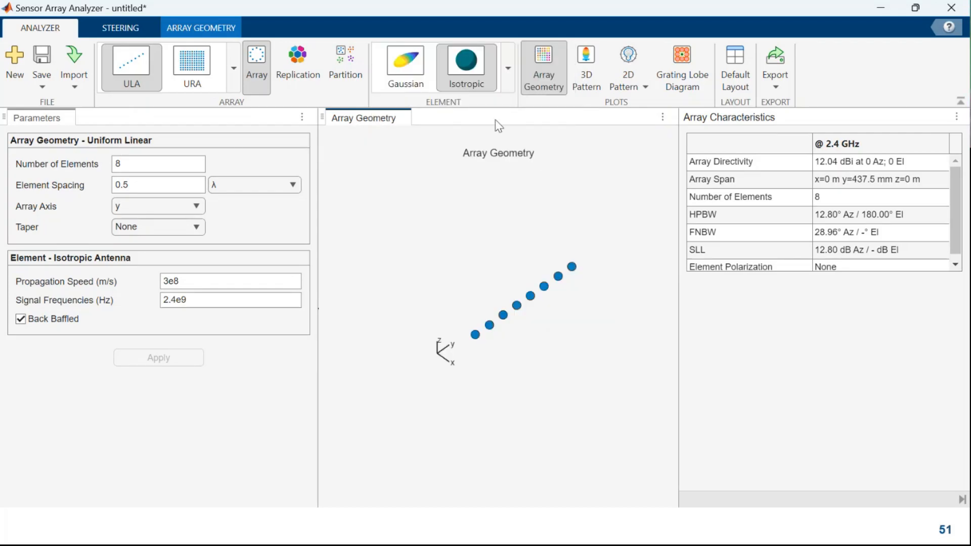
# Step: Plot the array's 3D directivity pattern and rotate it to inspect the lobes
pyautogui.click(582, 66)
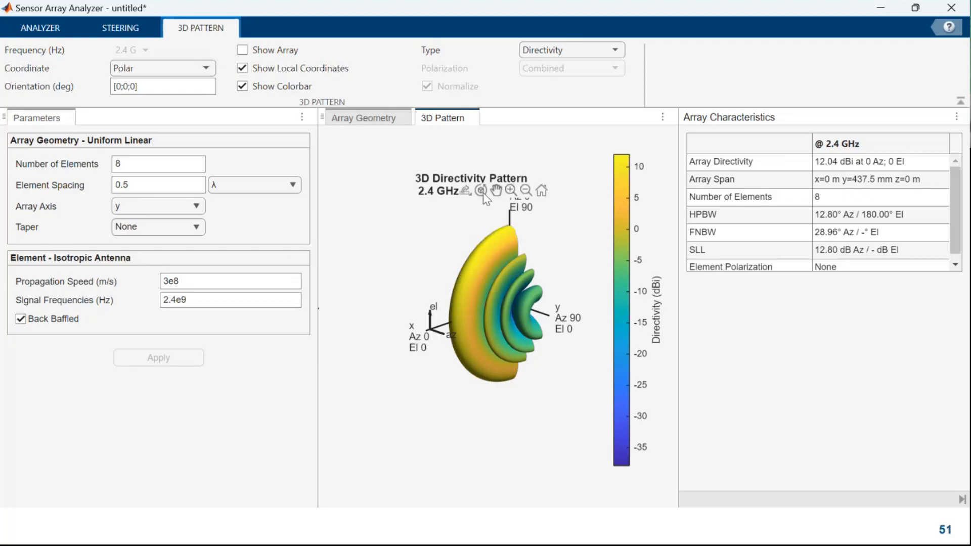
pyautogui.click(482, 192)
pyautogui.moveTo(455, 306); pyautogui.dragTo(499, 280)
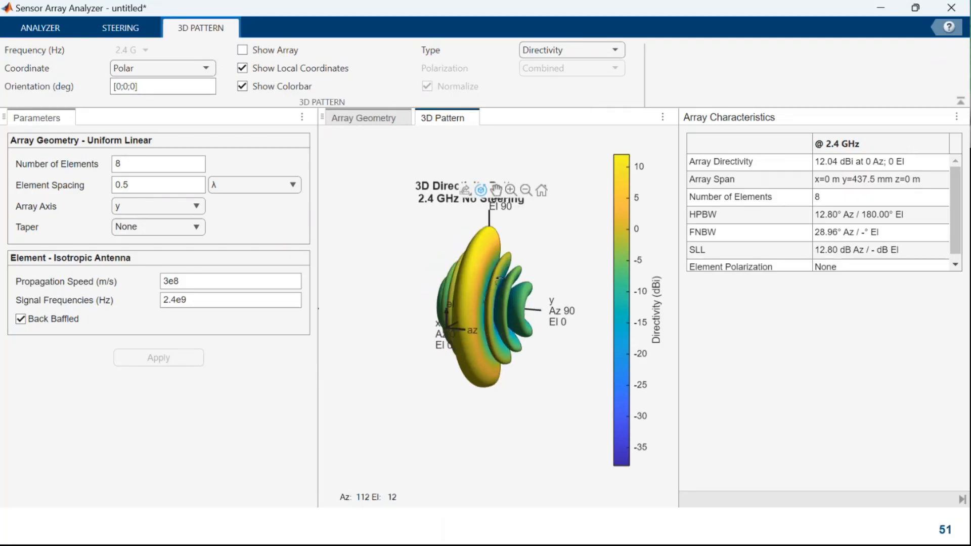
pyautogui.moveTo(538, 310); pyautogui.dragTo(420, 298)
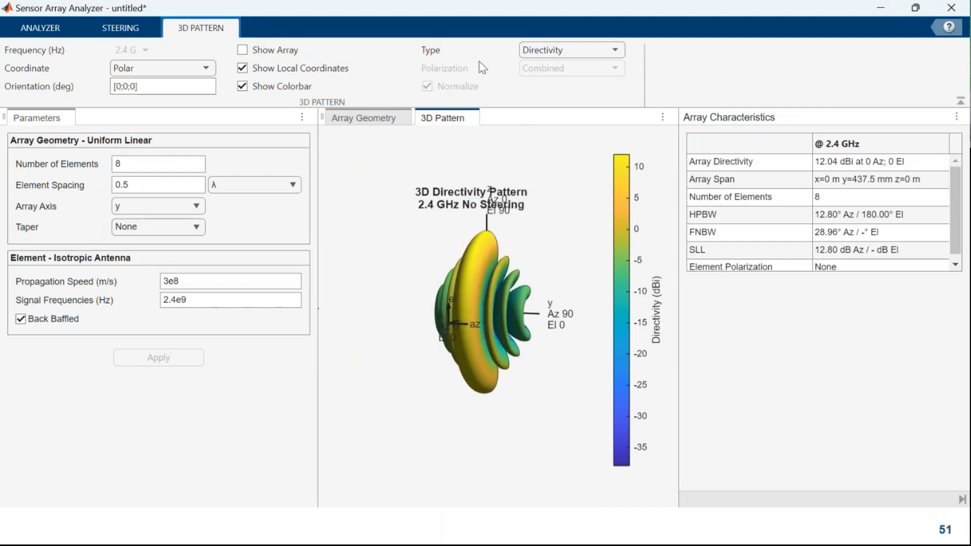
# Step: Steer the array to an azimuth angle of 32 degrees and inspect the steered 3D pattern
pyautogui.click(122, 28)
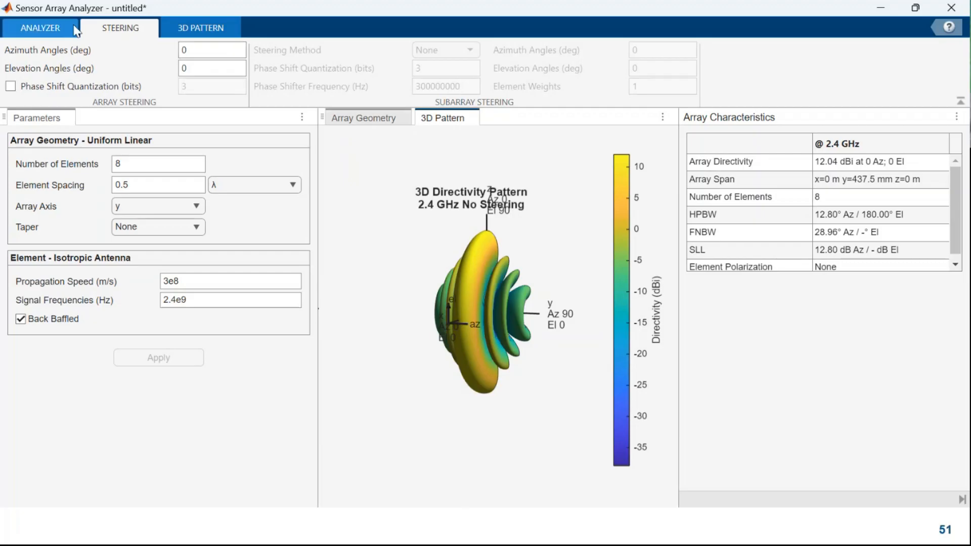
pyautogui.doubleClick(205, 52)
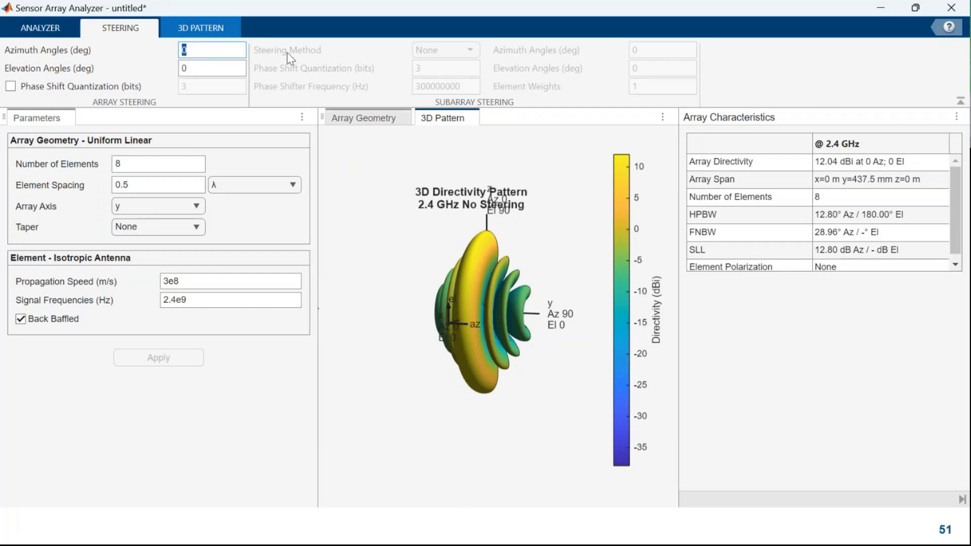
pyautogui.write('32')
pyautogui.press('Return')
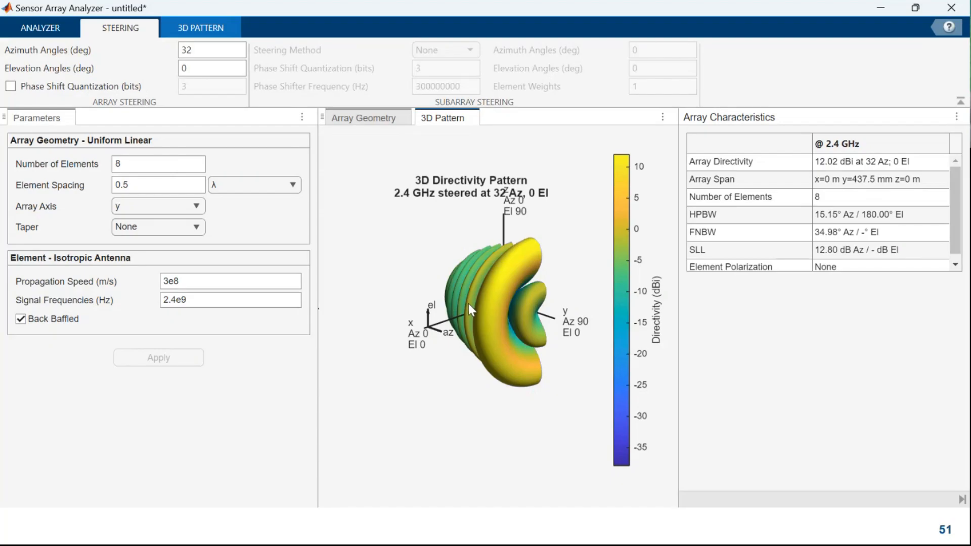
pyautogui.moveTo(468, 303); pyautogui.dragTo(478, 276)
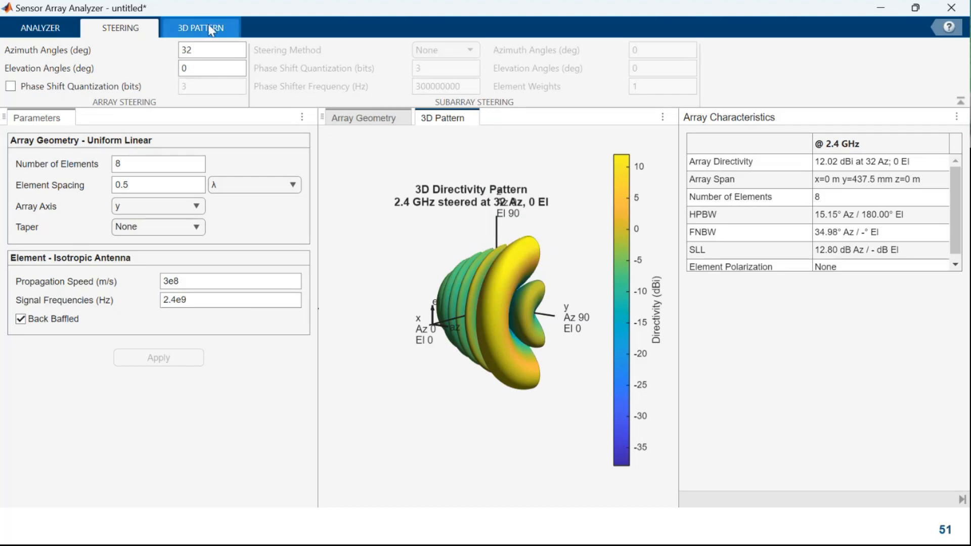
# Step: Plot the 2D azimuth pattern of the steered array and display it in rectangular coordinates
pyautogui.click(43, 26)
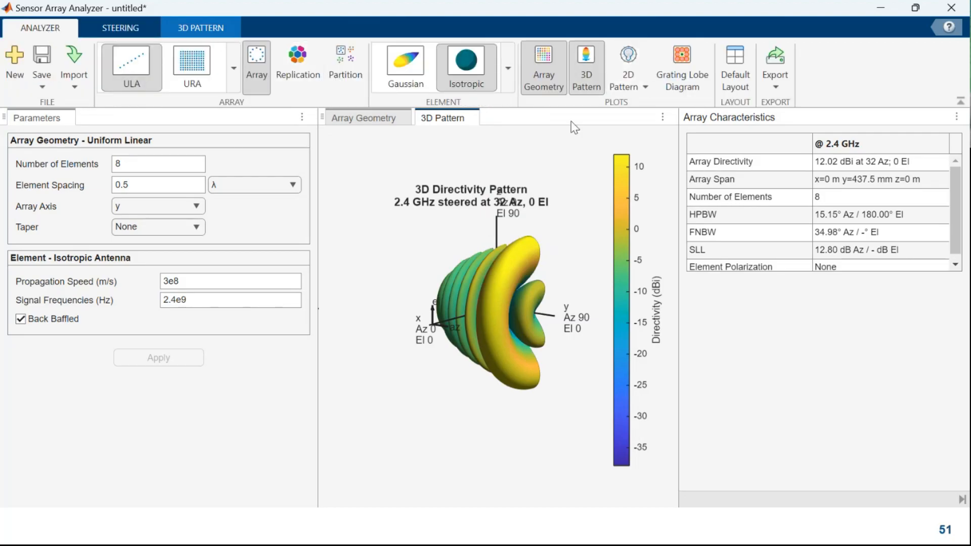
pyautogui.click(646, 87)
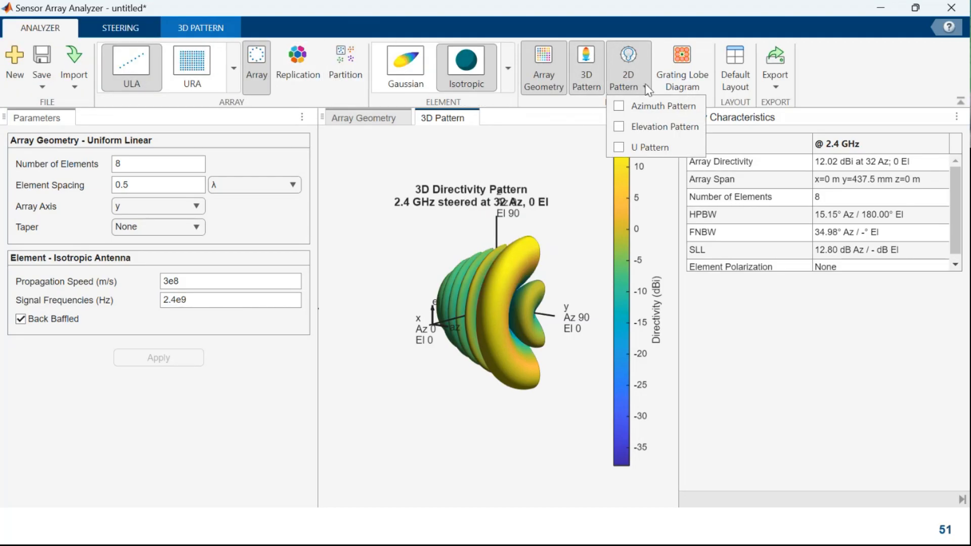
pyautogui.click(619, 106)
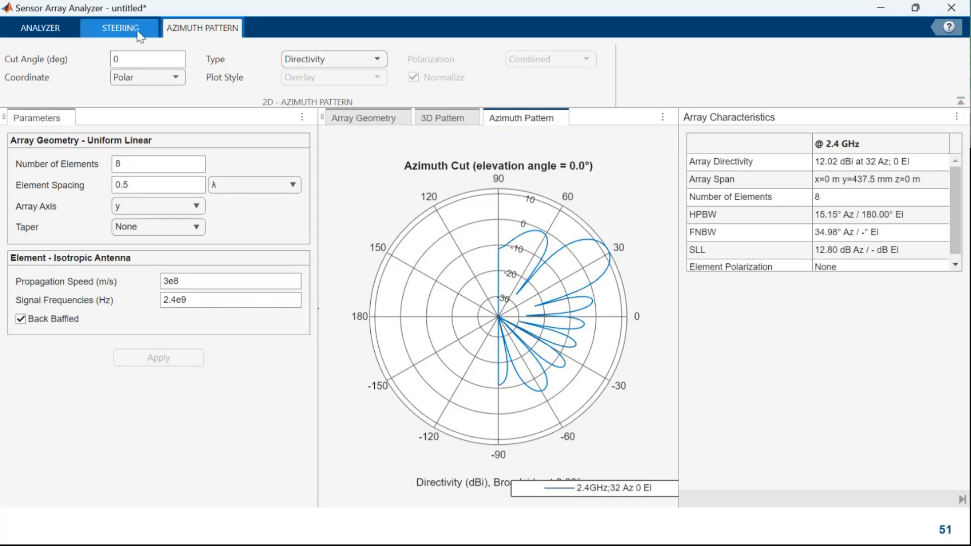
pyautogui.click(303, 61)
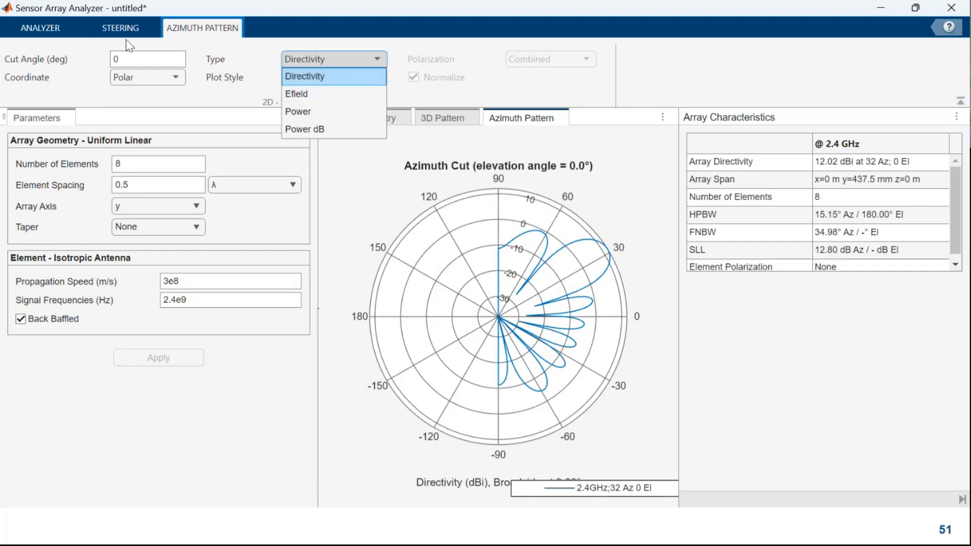
pyautogui.click(74, 61)
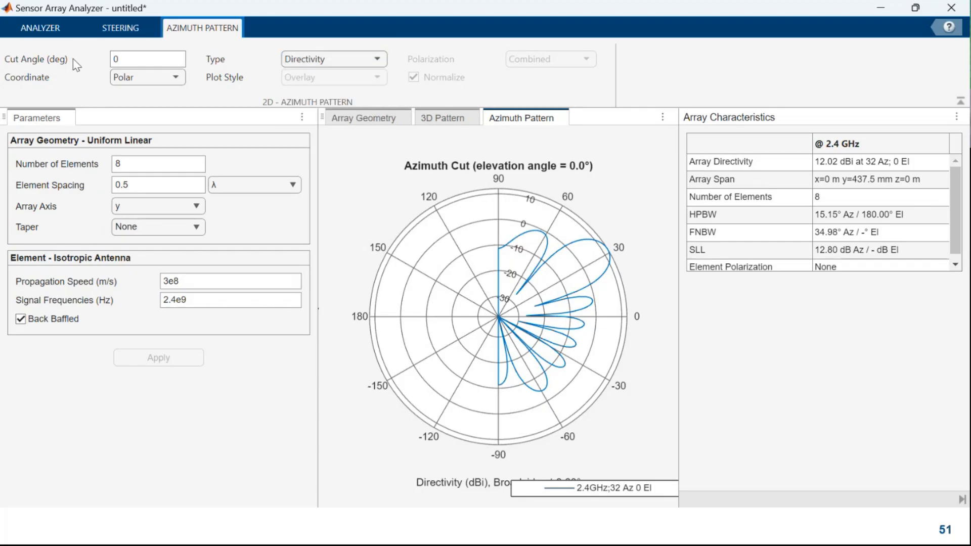
pyautogui.click(144, 74)
pyautogui.click(138, 111)
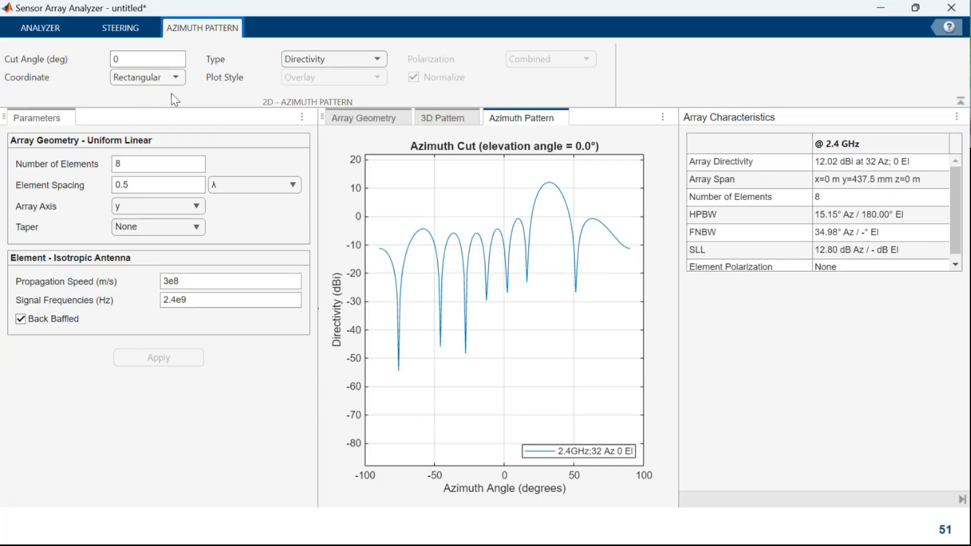
# Step: Export the array design as a generated MATLAB script
pyautogui.click(68, 31)
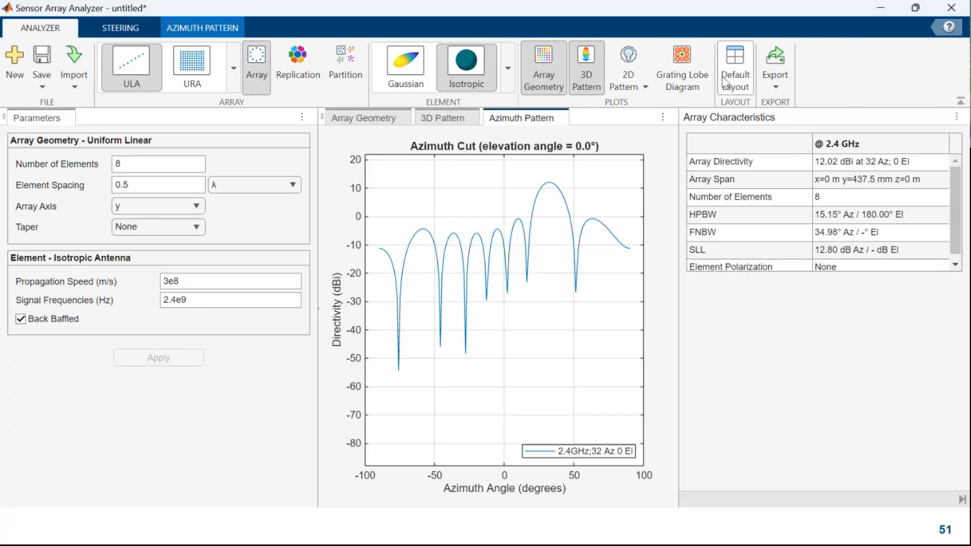
pyautogui.click(646, 82)
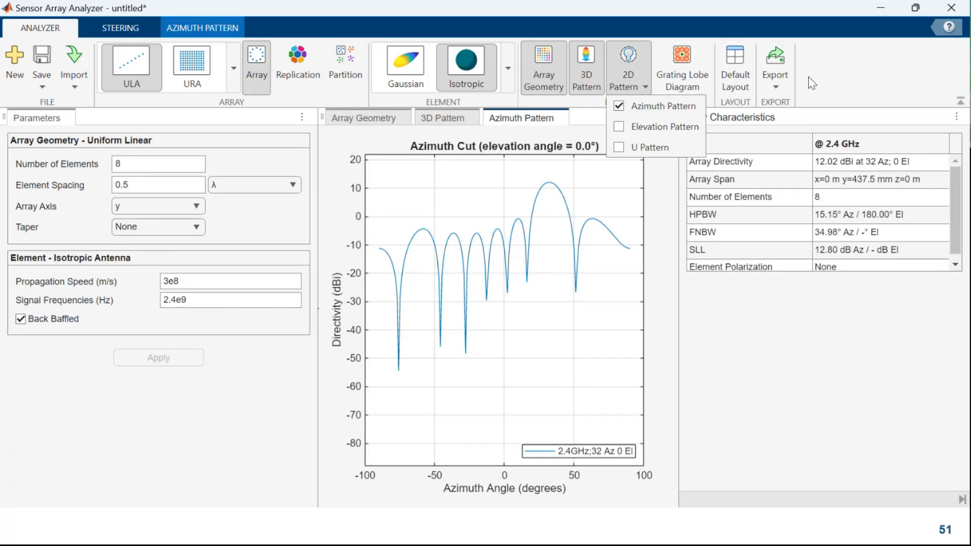
pyautogui.click(774, 86)
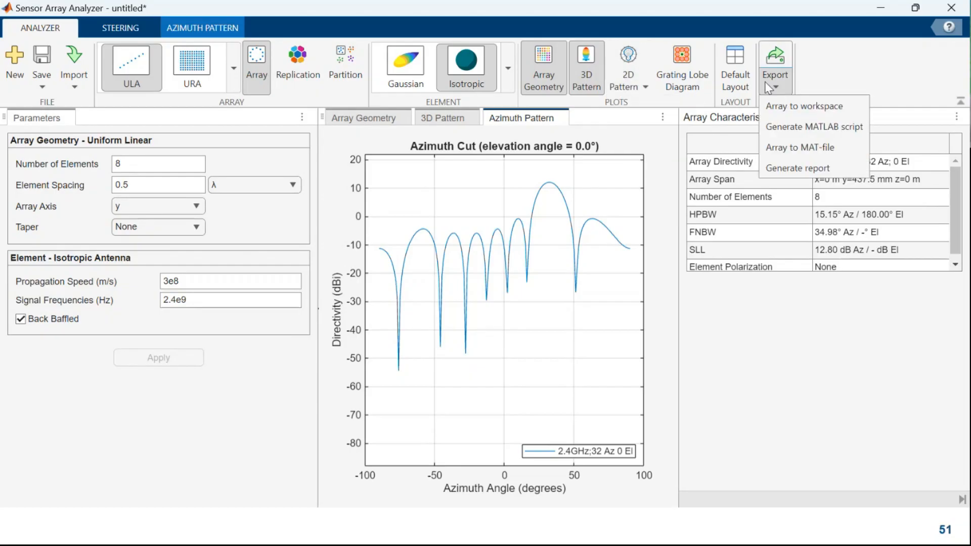
pyautogui.click(793, 128)
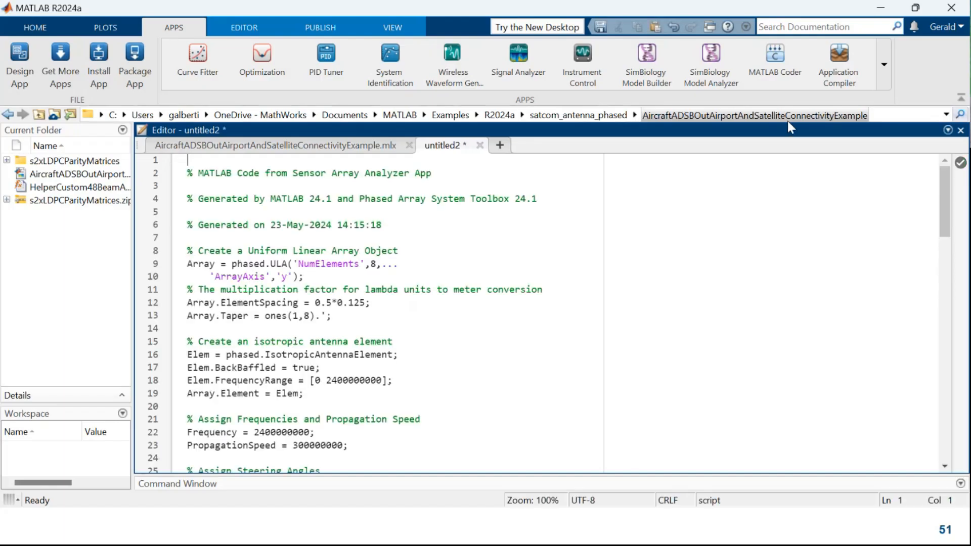
# Step: Examine the generated script's code for the array object, element spacing, steering angles and isotropic antenna element
pyautogui.moveTo(231, 264); pyautogui.dragTo(277, 260)
pyautogui.click(280, 263)
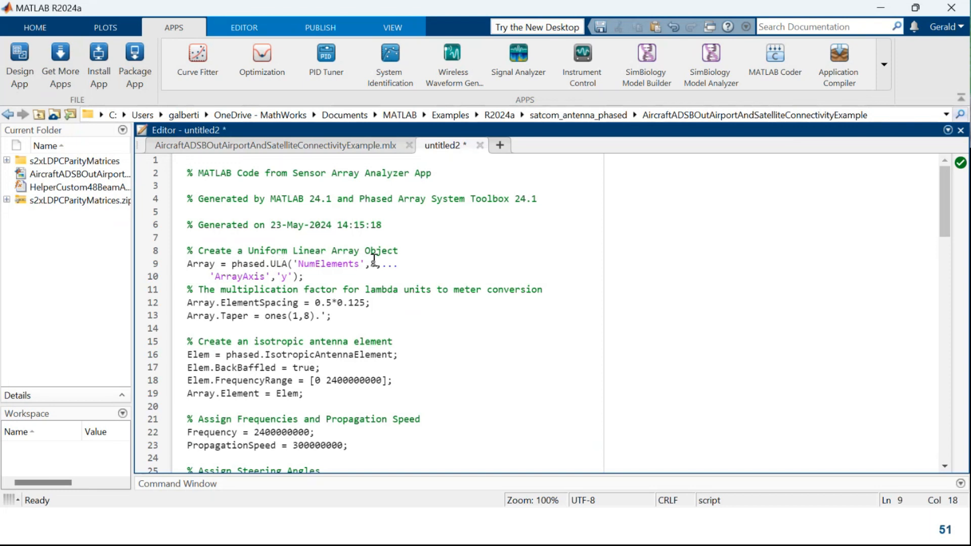
pyautogui.scroll(-2, 364, 297)
pyautogui.moveTo(315, 227); pyautogui.dragTo(370, 227)
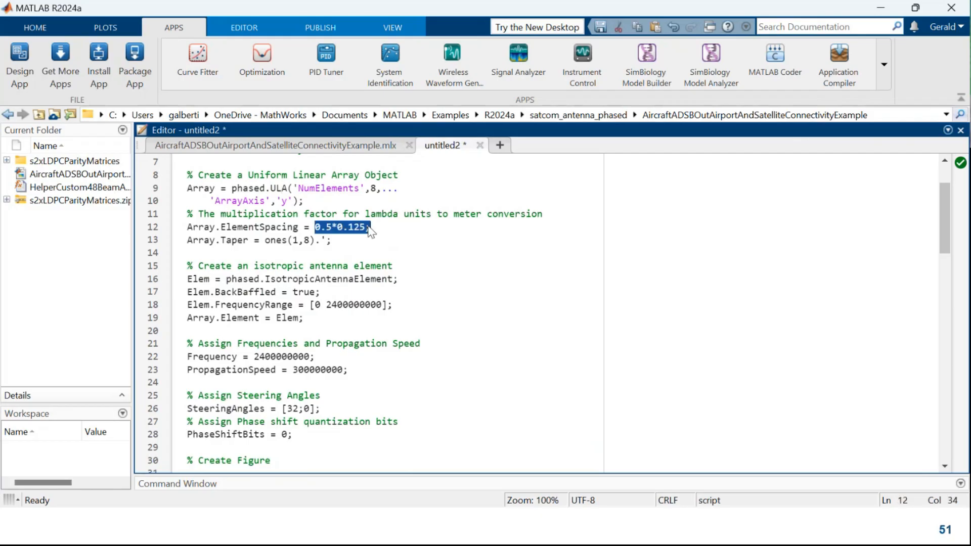
pyautogui.scroll(-4, 280, 258)
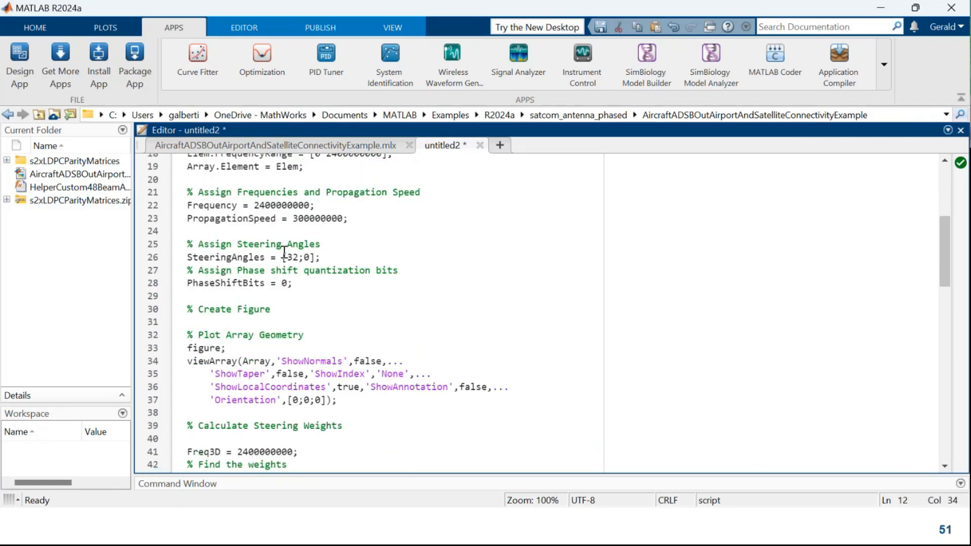
pyautogui.scroll(2, 311, 202)
pyautogui.doubleClick(317, 203)
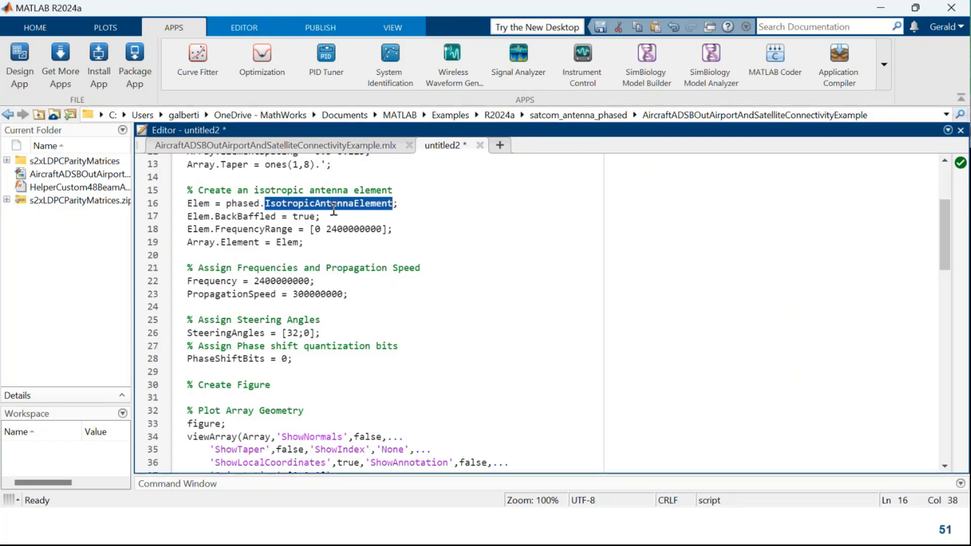
# Step: Examine the generated script's frequency and propagation speed assignments, phased.SteeringVector weight calculation, and 3D and 2D azimuth pattern plotting code
pyautogui.doubleClick(303, 281)
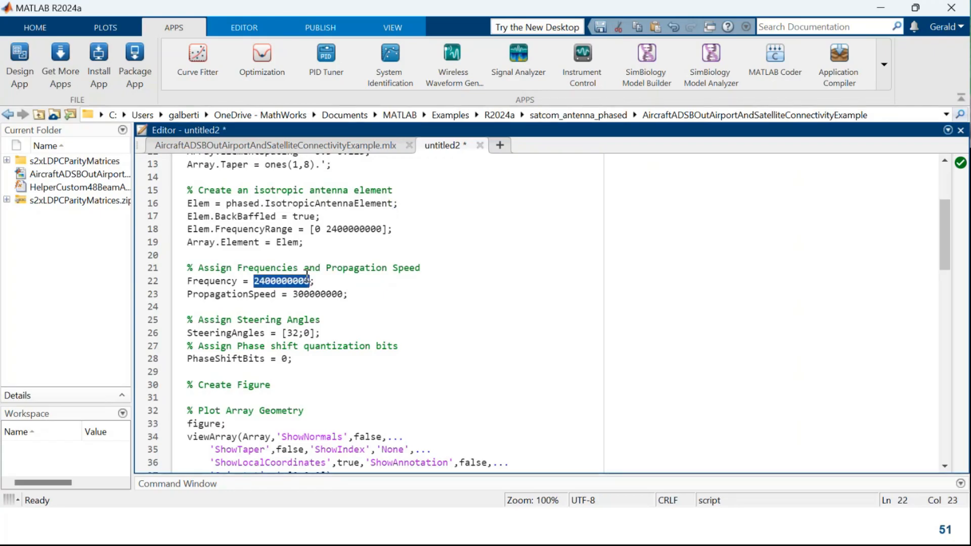
pyautogui.doubleClick(313, 294)
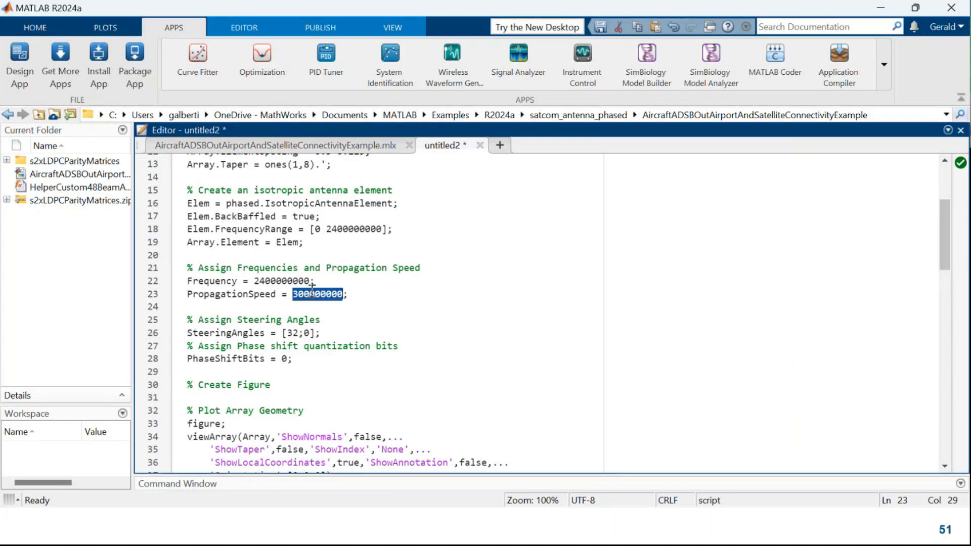
pyautogui.scroll(-5, 307, 286)
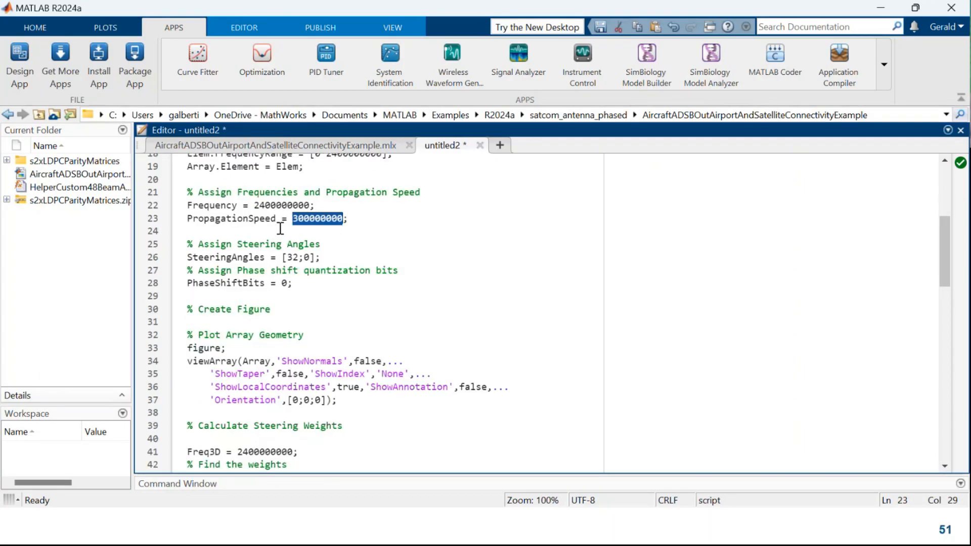
pyautogui.scroll(-5, 253, 271)
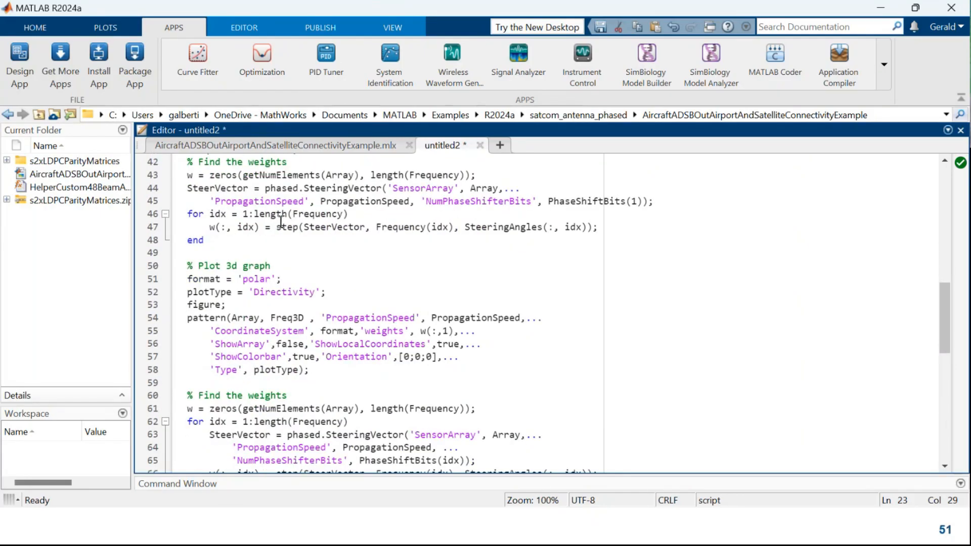
pyautogui.click(276, 188)
pyautogui.doubleClick(207, 188)
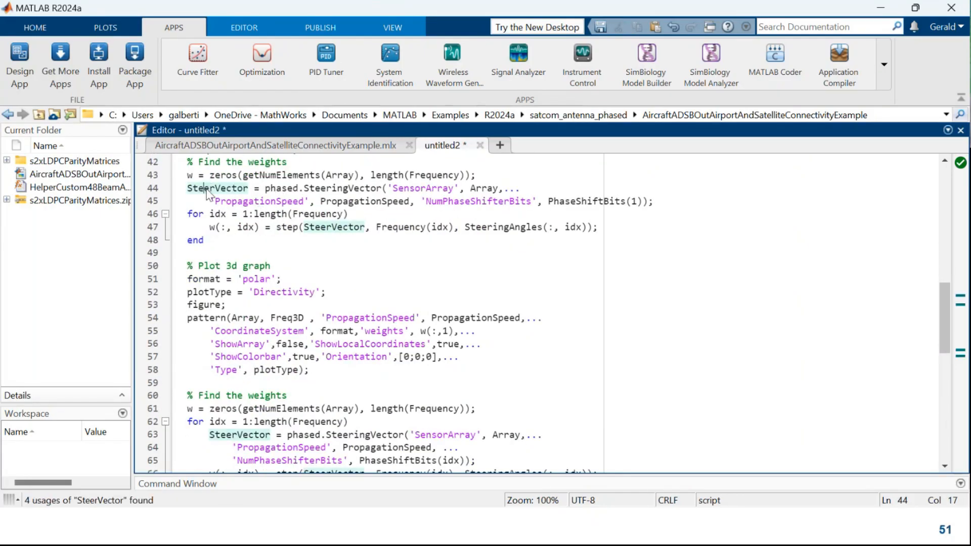
pyautogui.moveTo(265, 188); pyautogui.dragTo(386, 193)
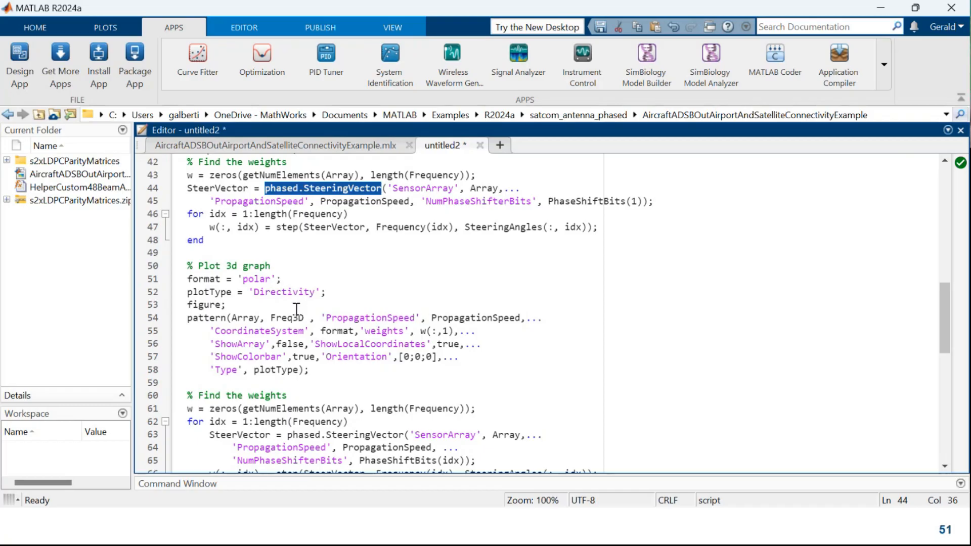
pyautogui.scroll(-4, 296, 309)
pyautogui.scroll(-4, 289, 307)
pyautogui.scroll(4, 288, 307)
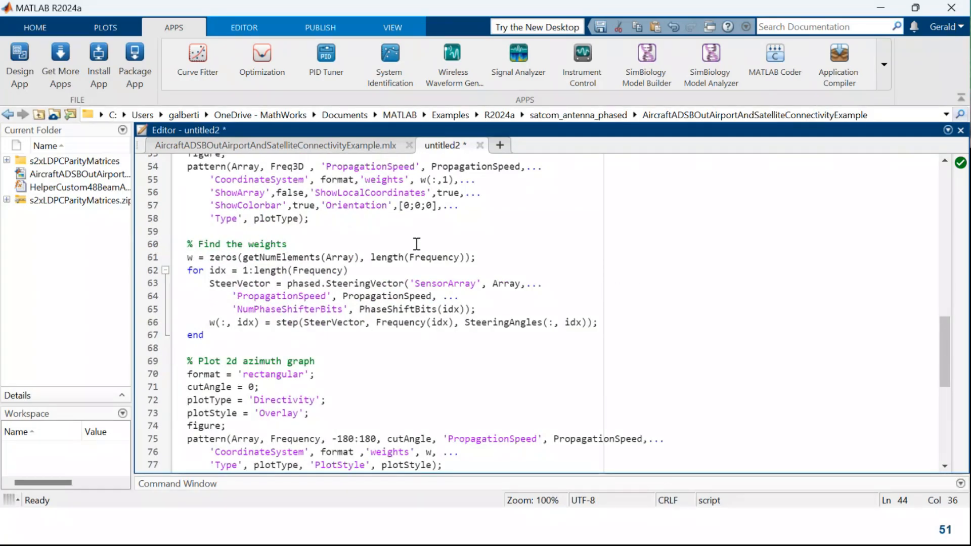
# Step: Close the untitled2 script without saving it, and close the AircraftADSBOutAirportAndSatelliteConnectivityExample.mlx live script
pyautogui.click(480, 145)
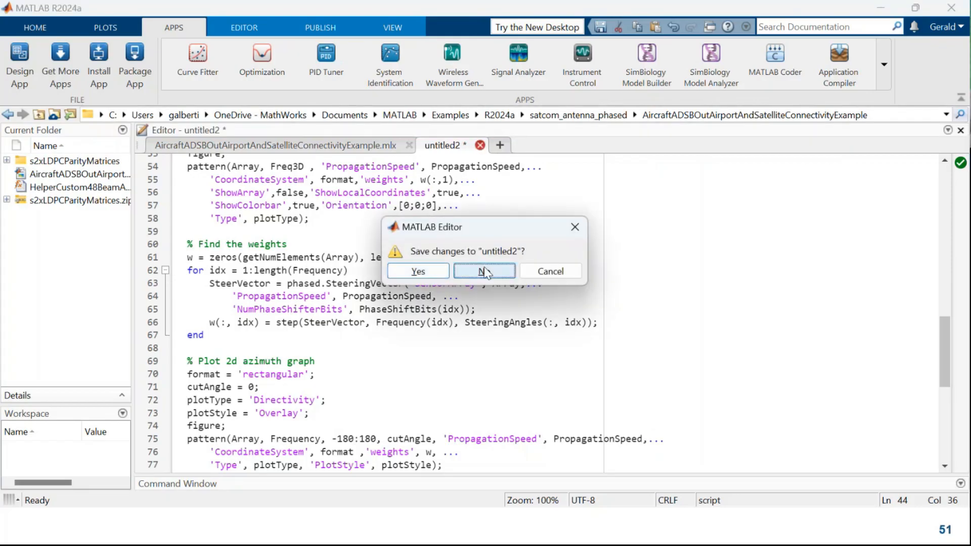
pyautogui.click(483, 272)
pyautogui.click(410, 145)
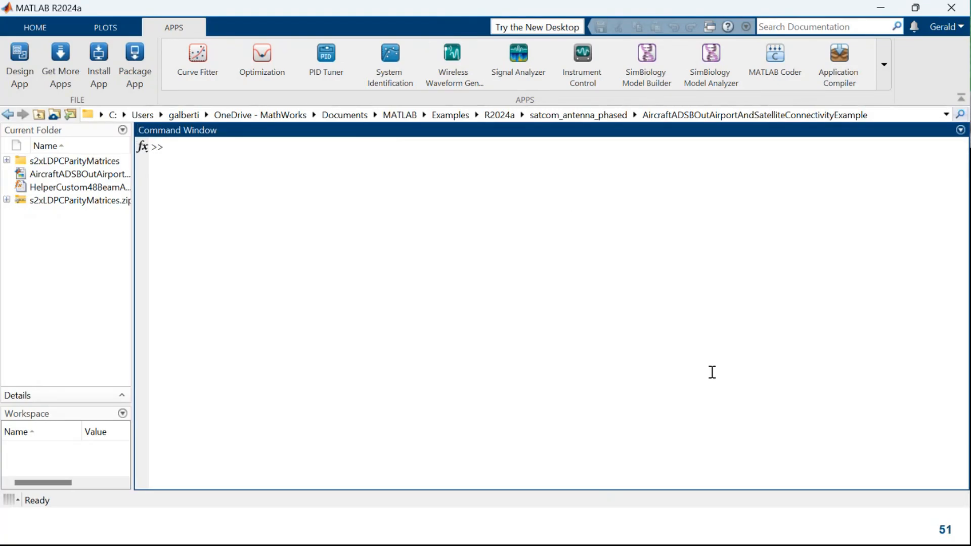
# Step: Switch to Sensor Array Analyzer and close it without saving the session
pyautogui.hotkey('alt', 'Tab')
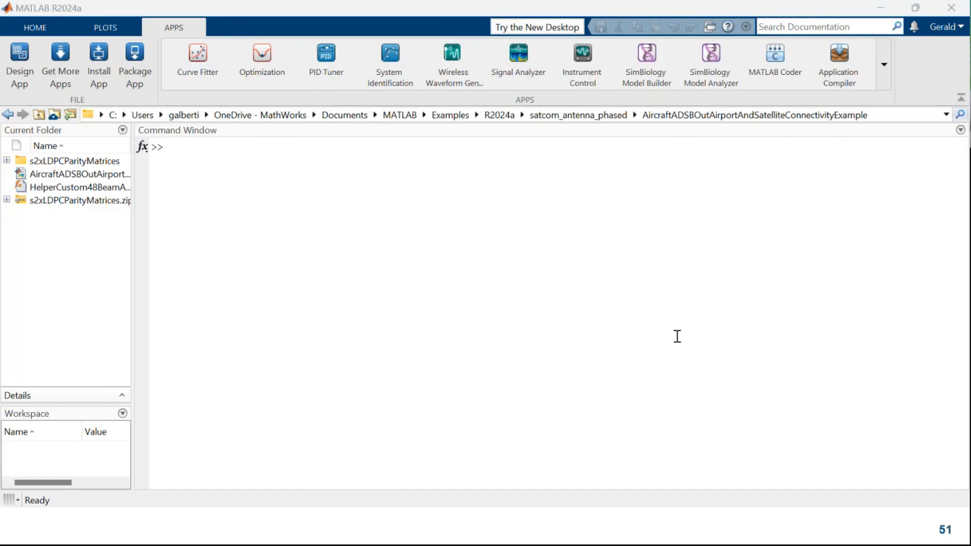
pyautogui.click(950, 10)
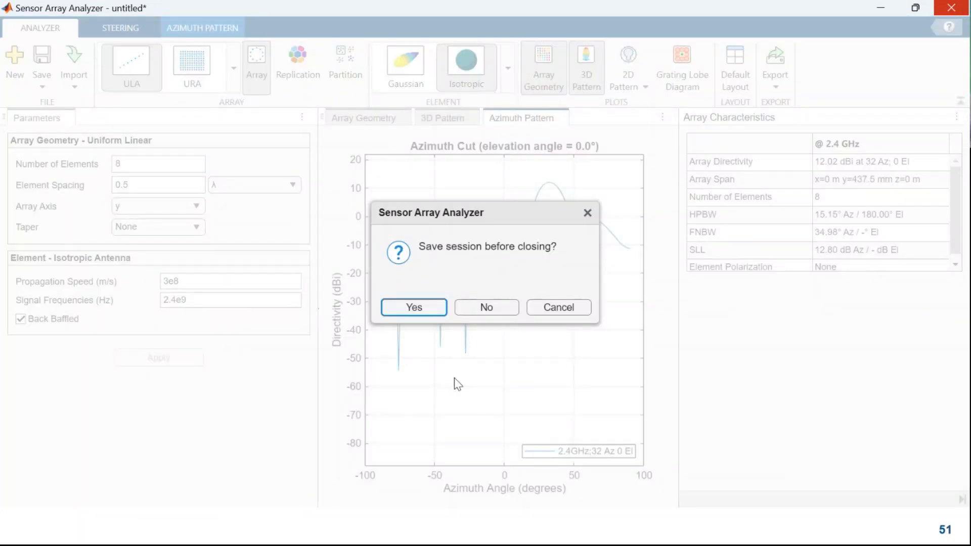
pyautogui.click(487, 308)
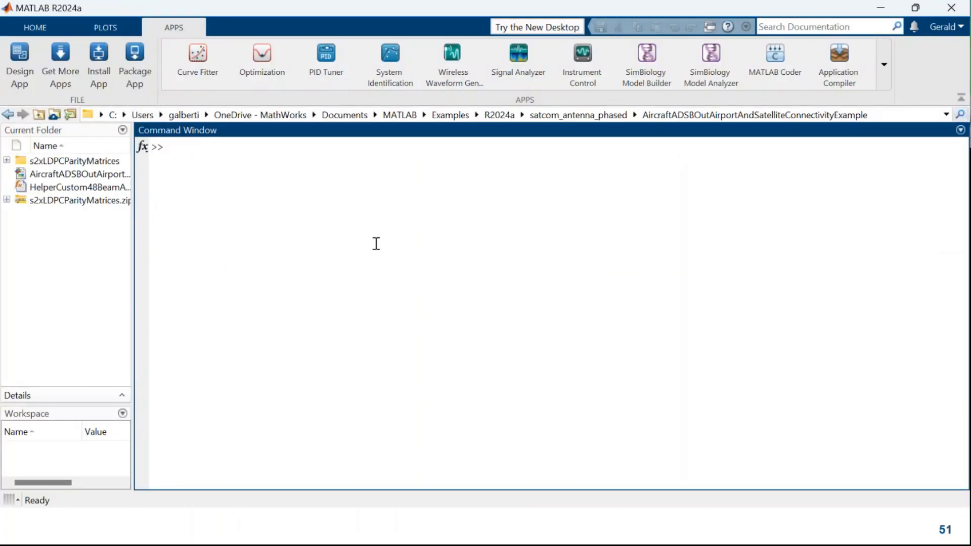